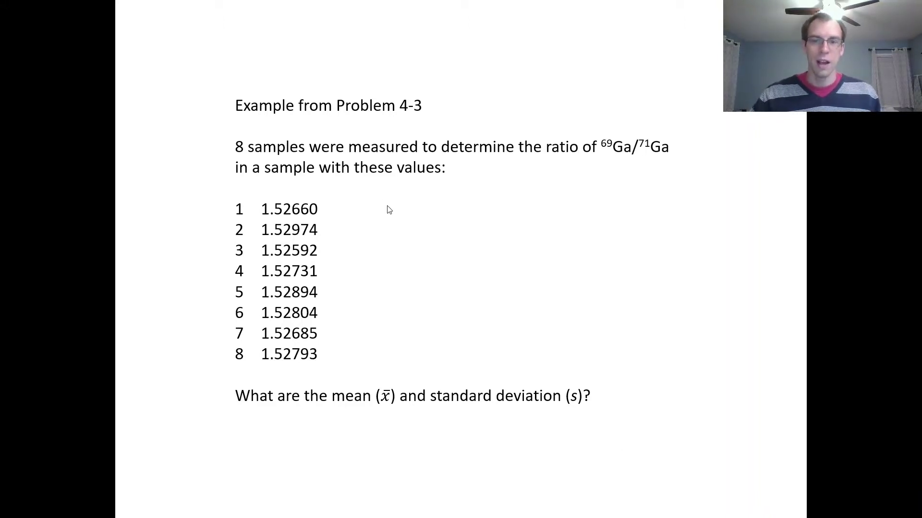
# - Exit the gallium isotope slide show and switch to the Stats examples.xlsx workbook in Excel
pyautogui.press('Escape')
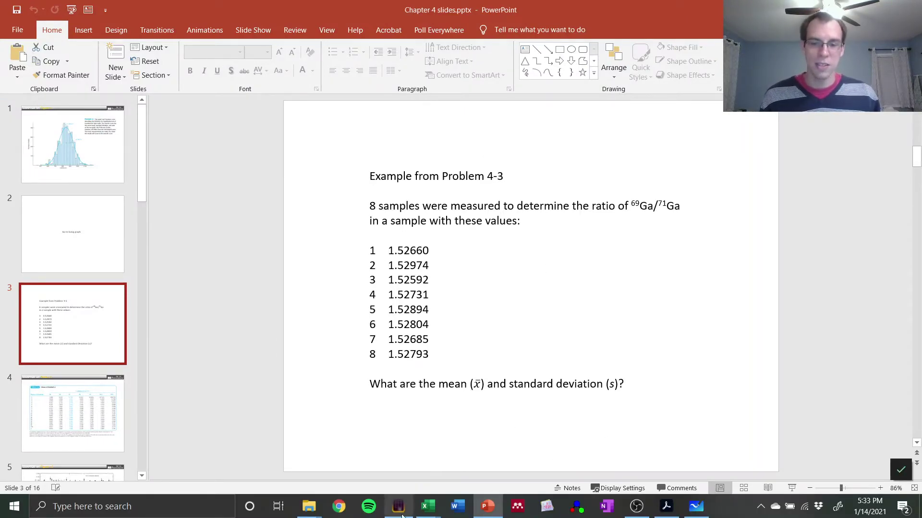
pyautogui.moveTo(427, 509)
pyautogui.click(468, 471)
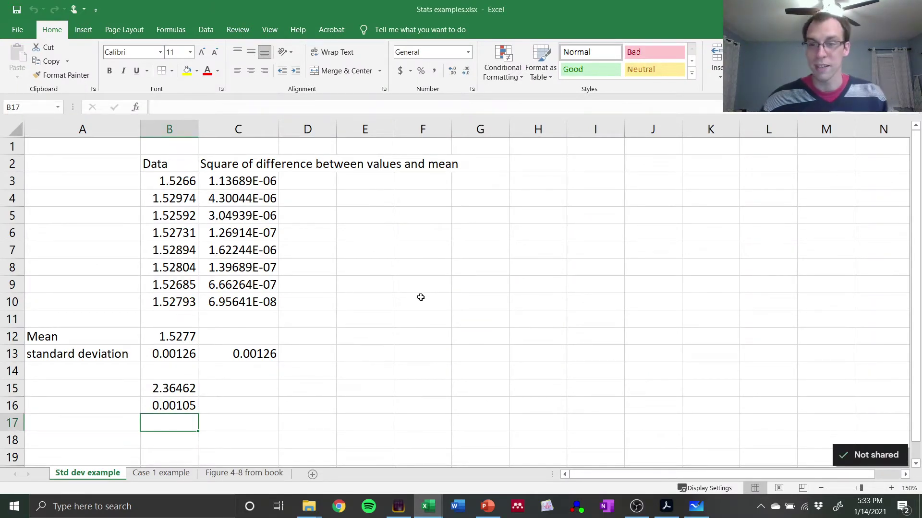
pyautogui.moveTo(173, 199); pyautogui.dragTo(170, 303)
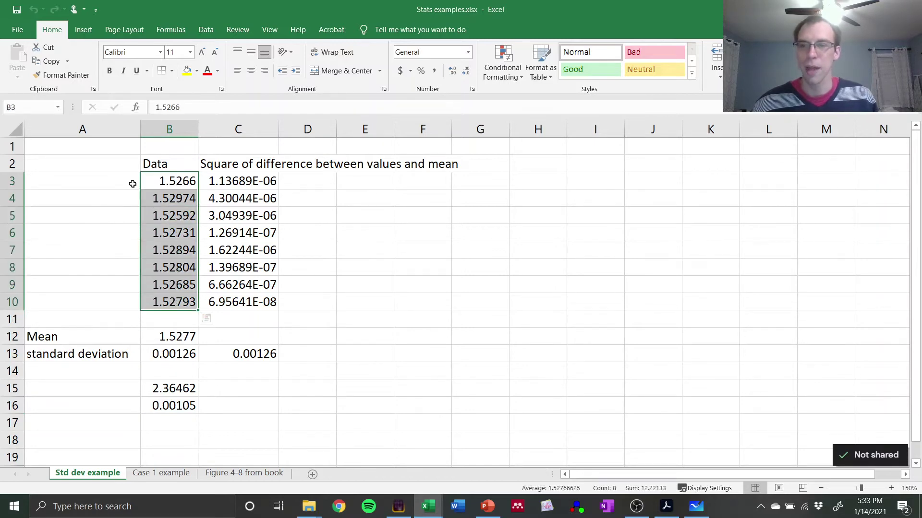
pyautogui.click(160, 181)
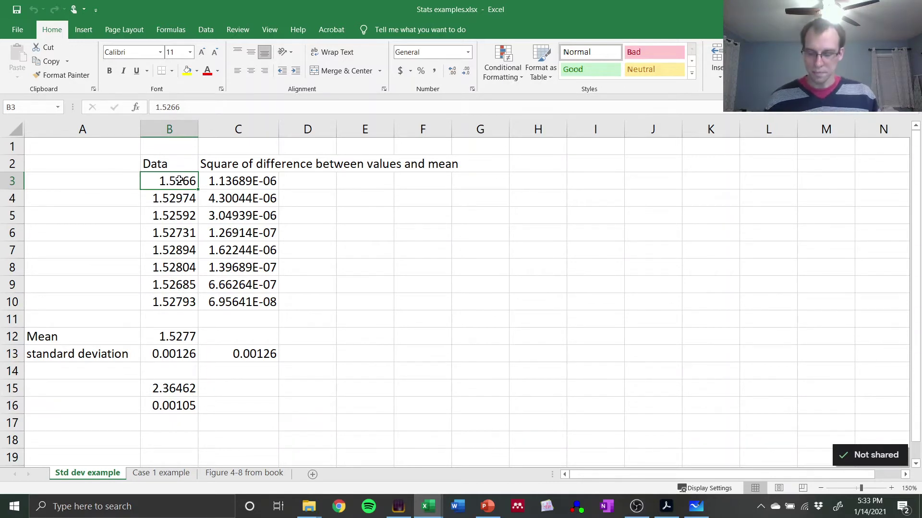
pyautogui.click(400, 236)
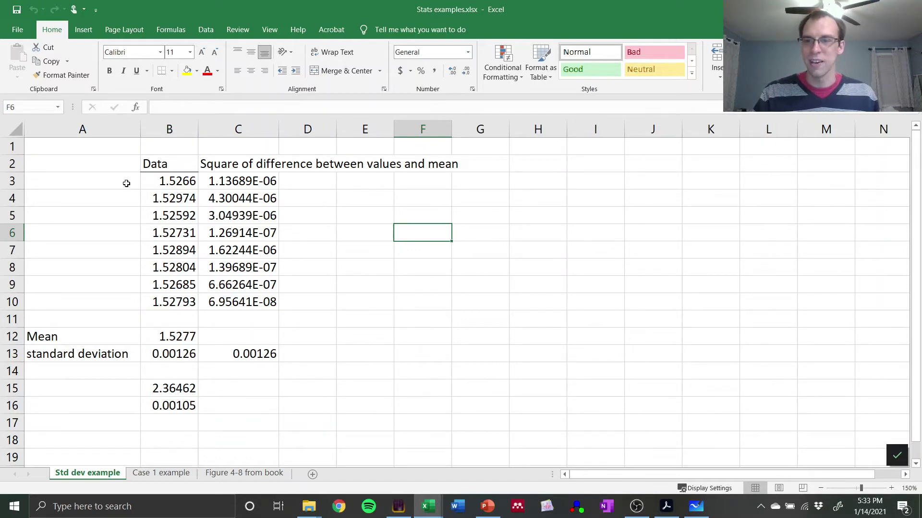
pyautogui.click(127, 184)
pyautogui.click(105, 210)
pyautogui.click(91, 268)
pyautogui.click(425, 281)
pyautogui.click(454, 214)
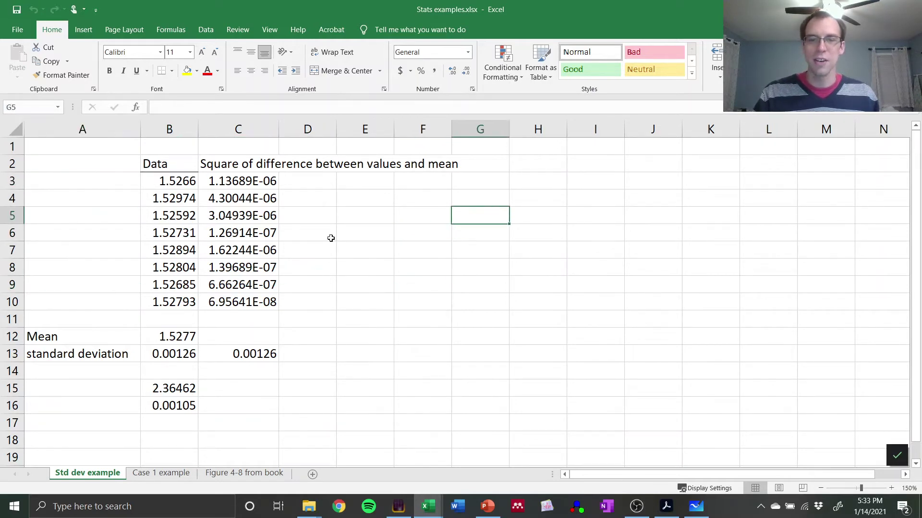
pyautogui.click(381, 256)
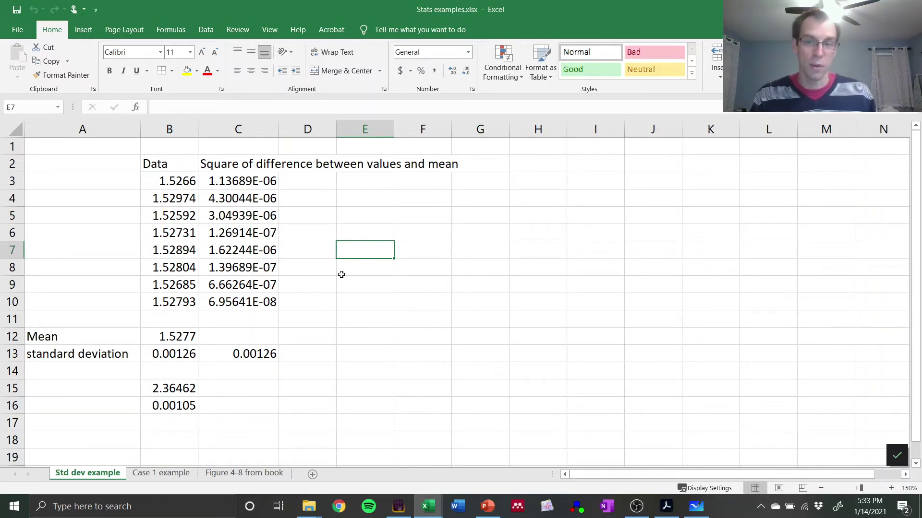
pyautogui.click(236, 164)
pyautogui.click(175, 162)
pyautogui.click(170, 195)
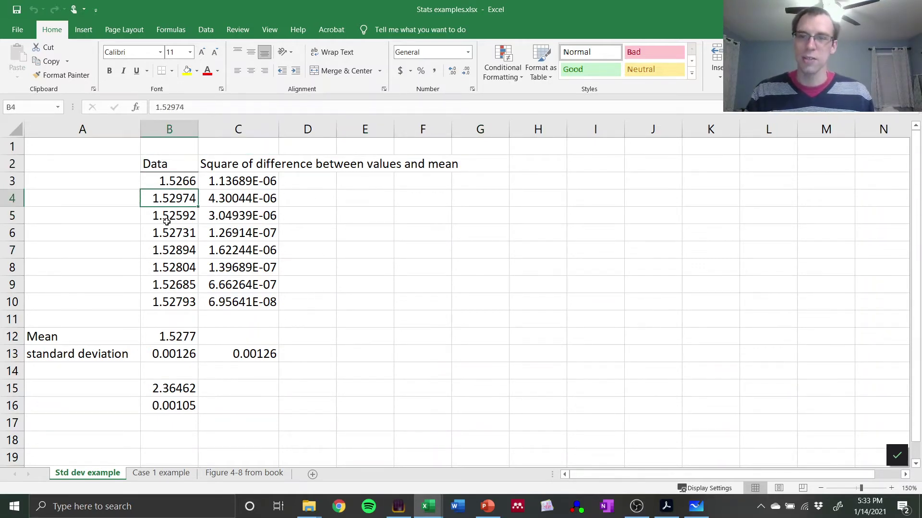
pyautogui.click(165, 216)
pyautogui.click(240, 264)
pyautogui.click(252, 113)
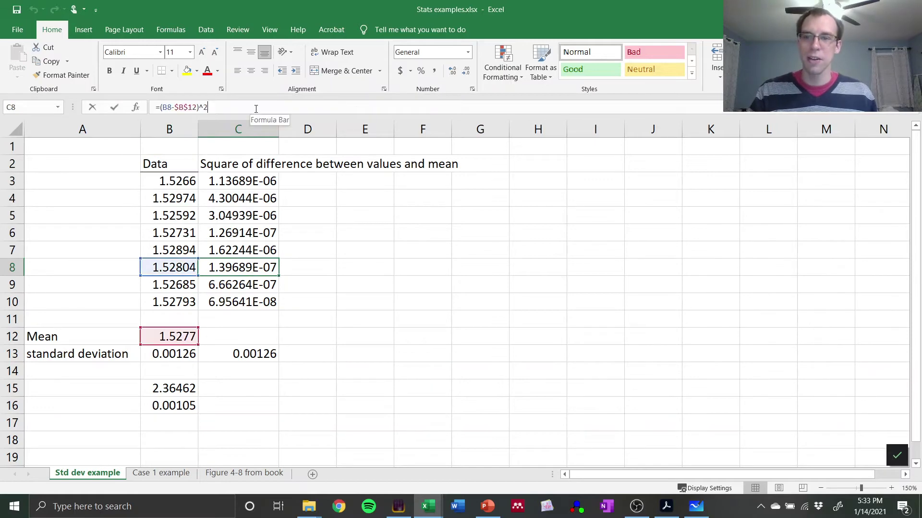
pyautogui.press('Escape')
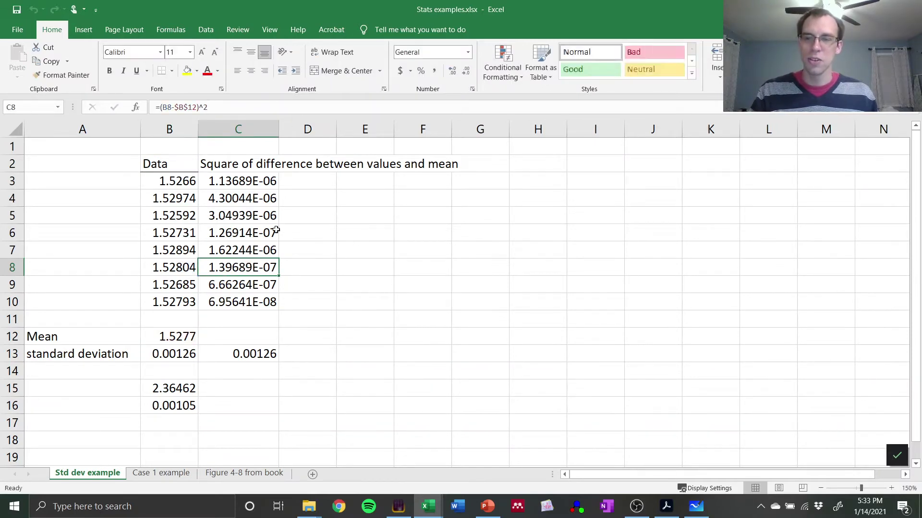
pyautogui.click(312, 236)
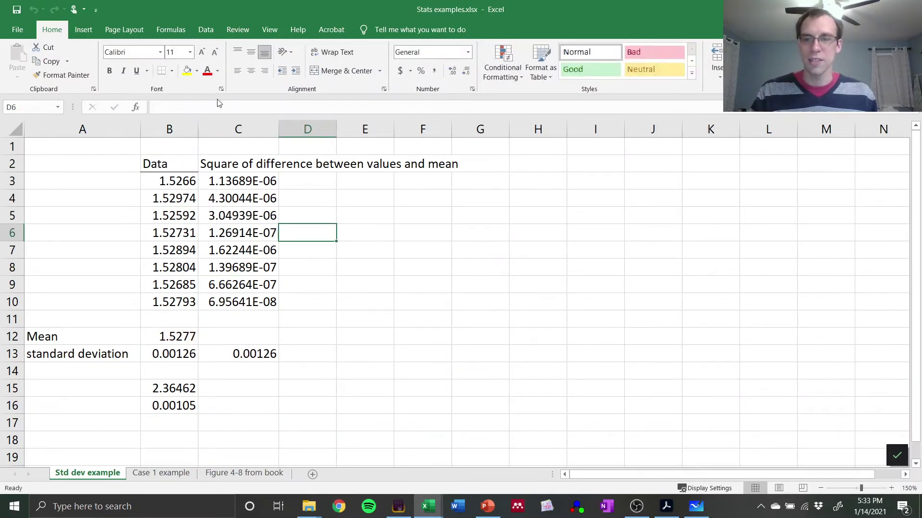
pyautogui.click(175, 161)
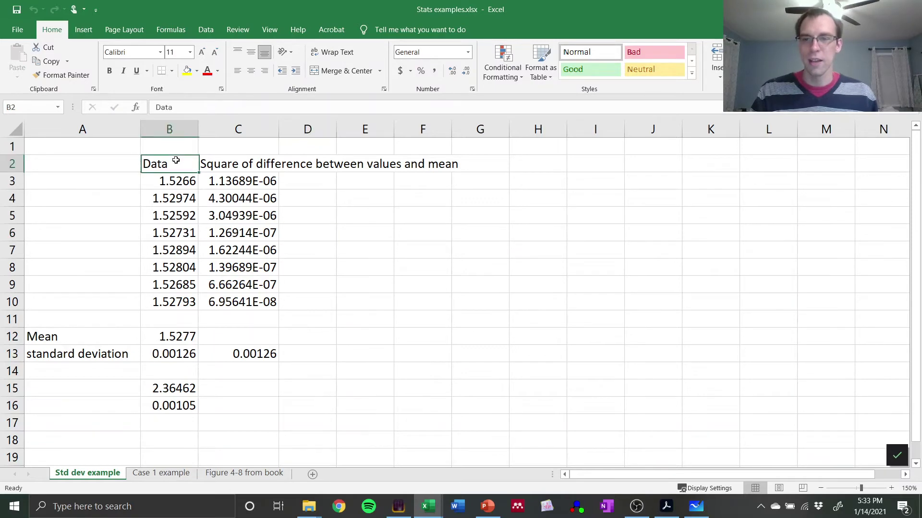
pyautogui.click(249, 164)
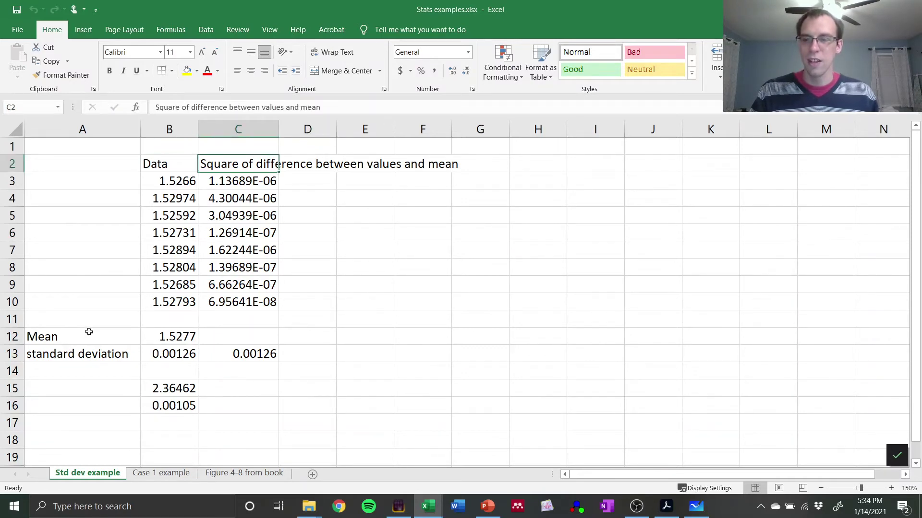
pyautogui.click(86, 354)
pyautogui.click(84, 386)
pyautogui.click(170, 335)
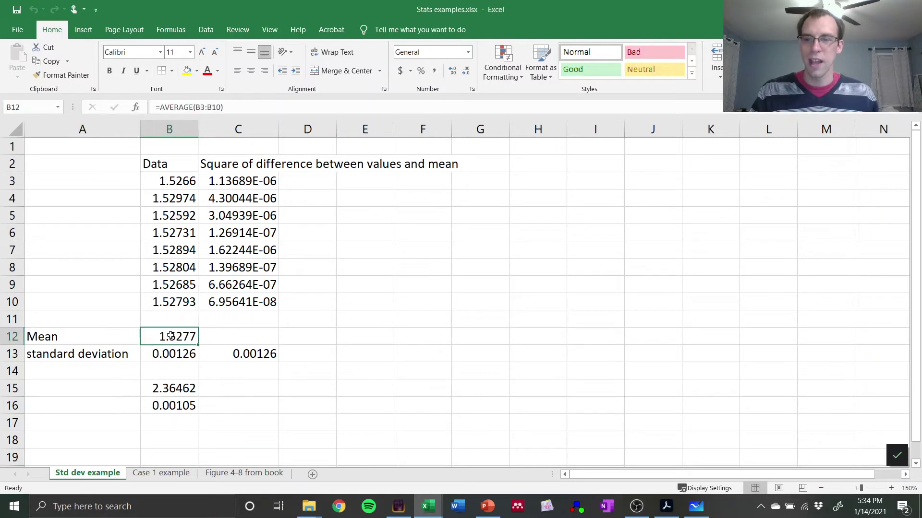
pyautogui.click(172, 354)
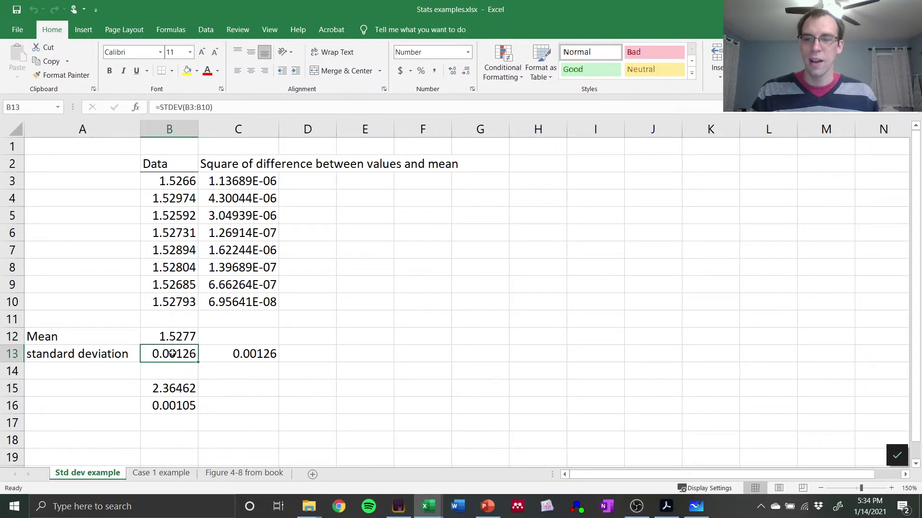
pyautogui.click(165, 182)
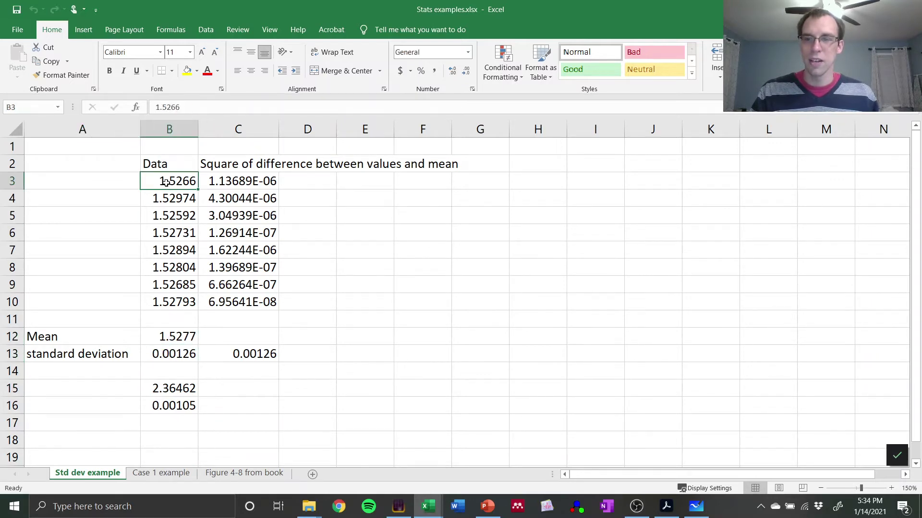
pyautogui.click(172, 337)
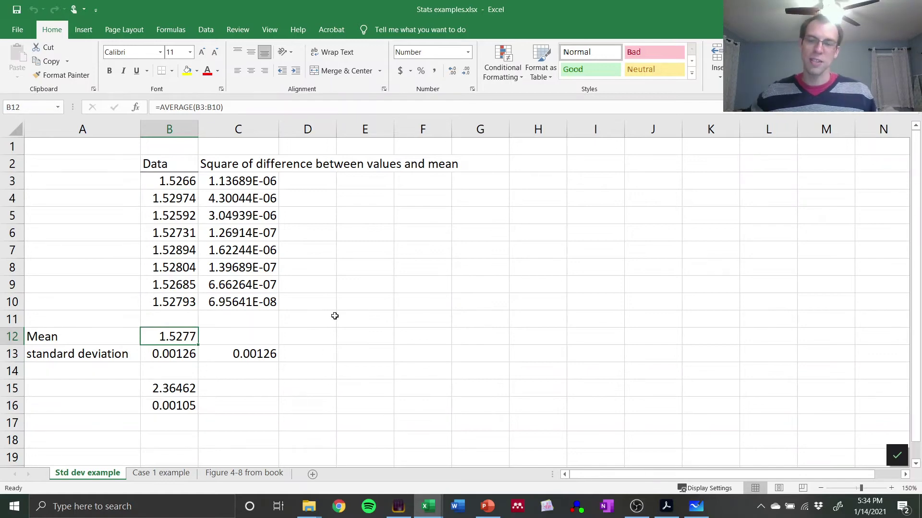
pyautogui.click(322, 339)
pyautogui.click(162, 336)
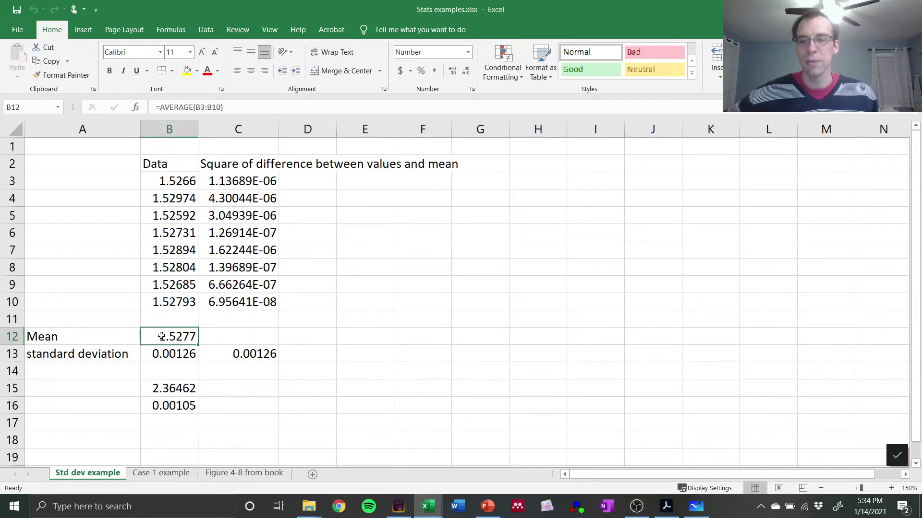
pyautogui.click(157, 107)
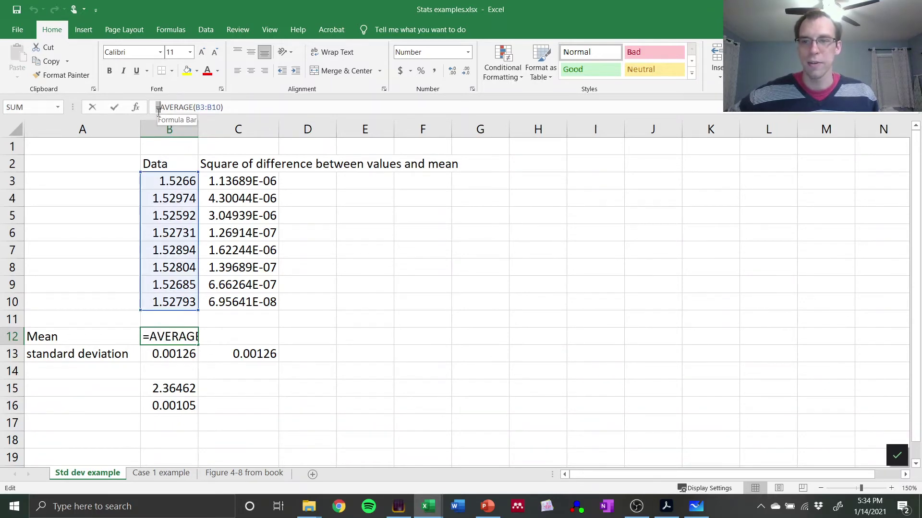
pyautogui.click(255, 103)
pyautogui.moveTo(161, 106); pyautogui.dragTo(194, 106)
pyautogui.click(246, 110)
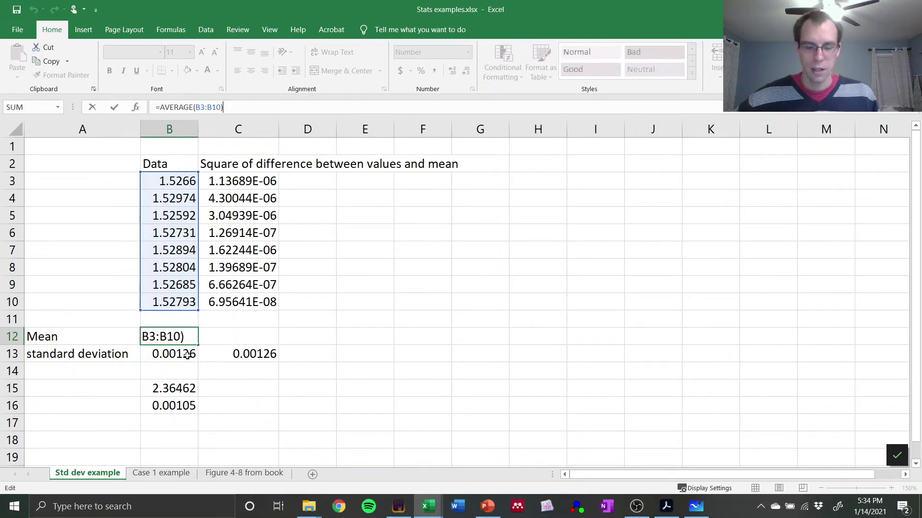
pyautogui.press('Return')
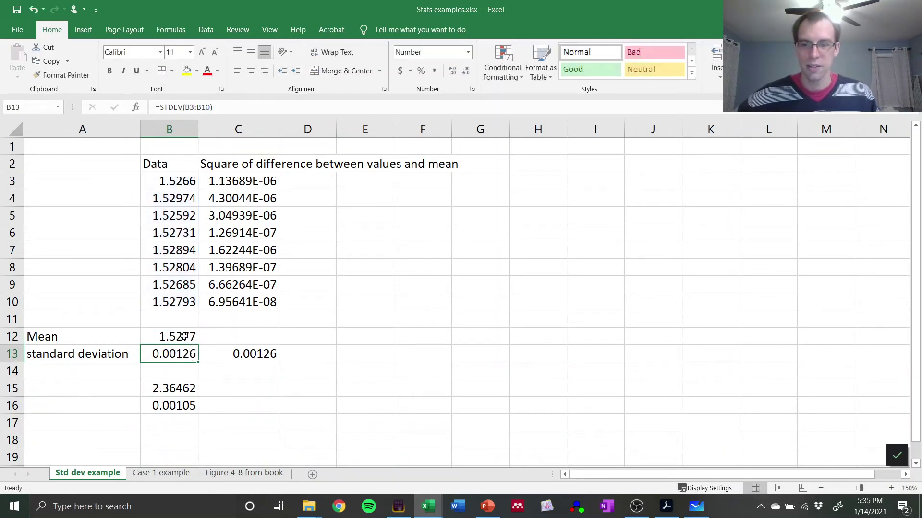
pyautogui.click(185, 337)
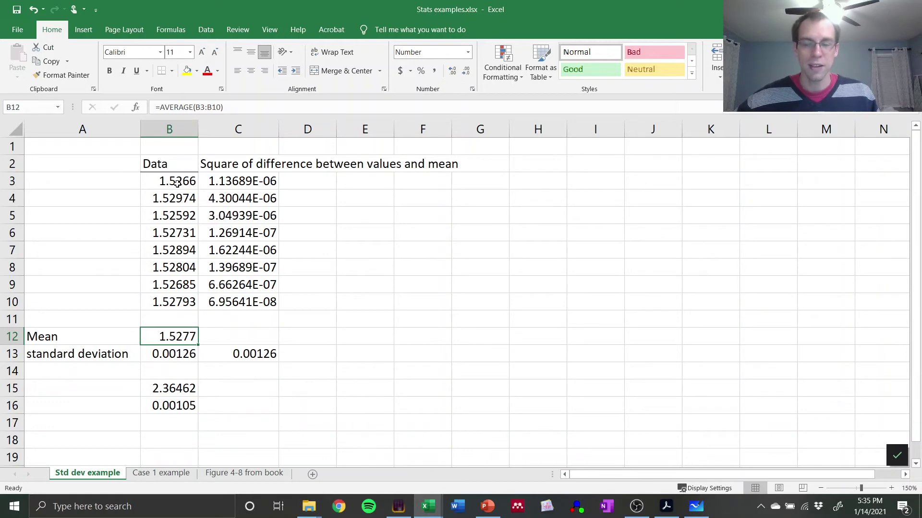
pyautogui.click(225, 183)
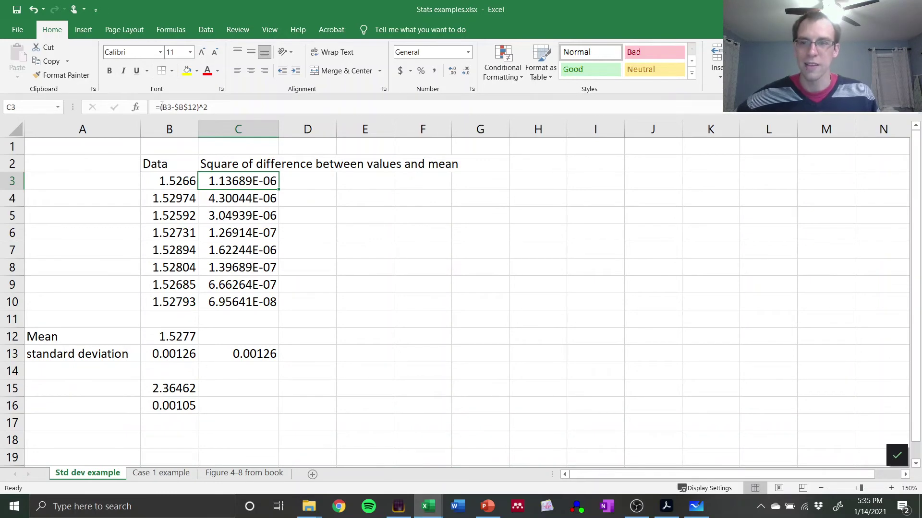
pyautogui.click(243, 108)
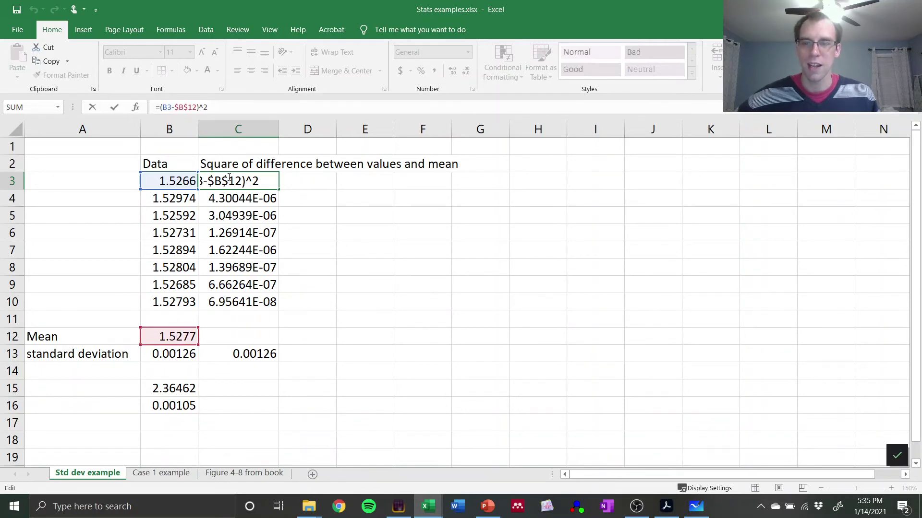
pyautogui.hotkey('ctrl', 'Return')
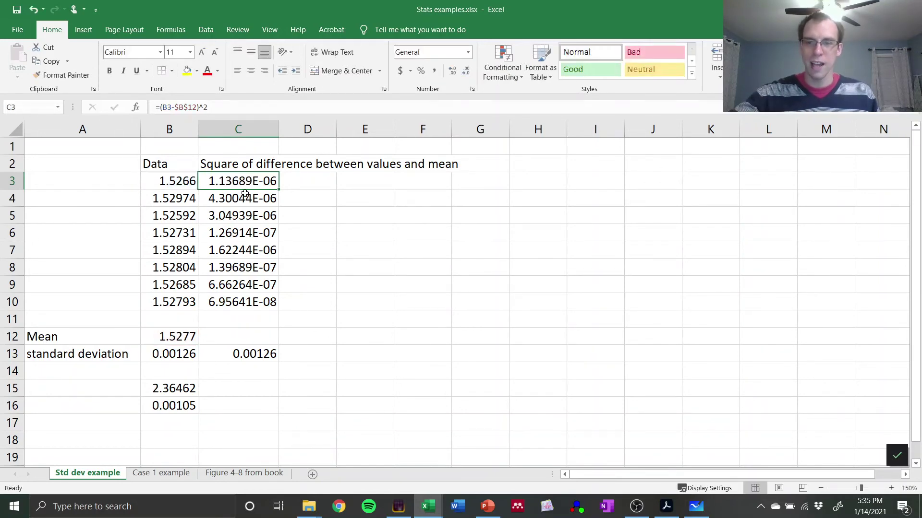
pyautogui.press('Down')
pyautogui.press('Down')
pyautogui.press('Down')
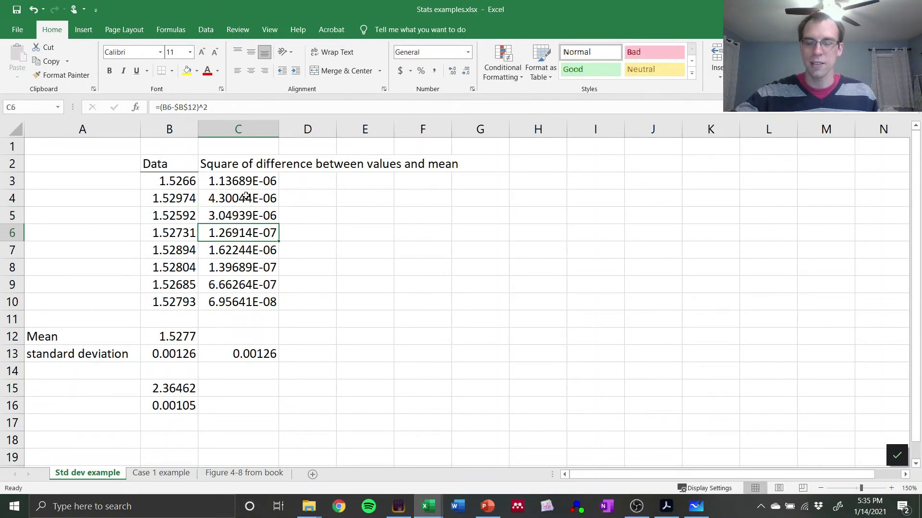
pyautogui.click(244, 188)
pyautogui.click(247, 198)
pyautogui.click(242, 219)
pyautogui.click(243, 233)
pyautogui.click(168, 107)
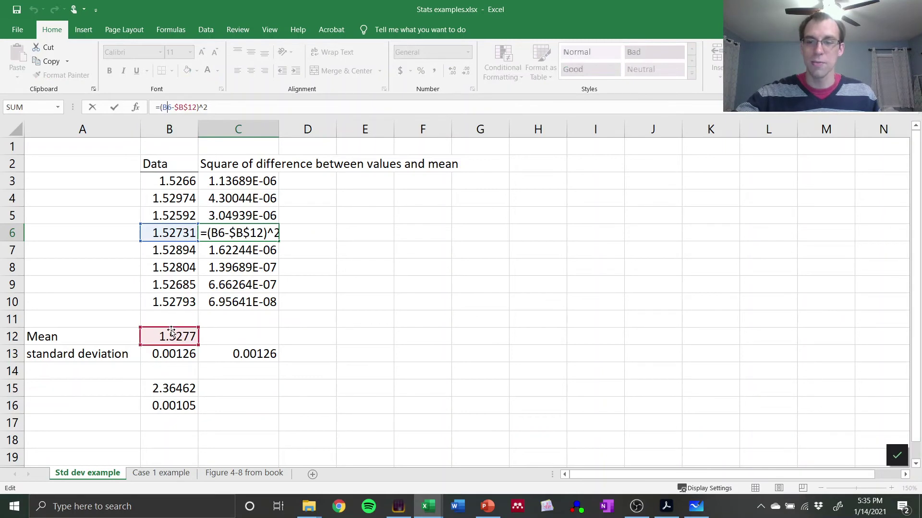
pyautogui.press('Escape')
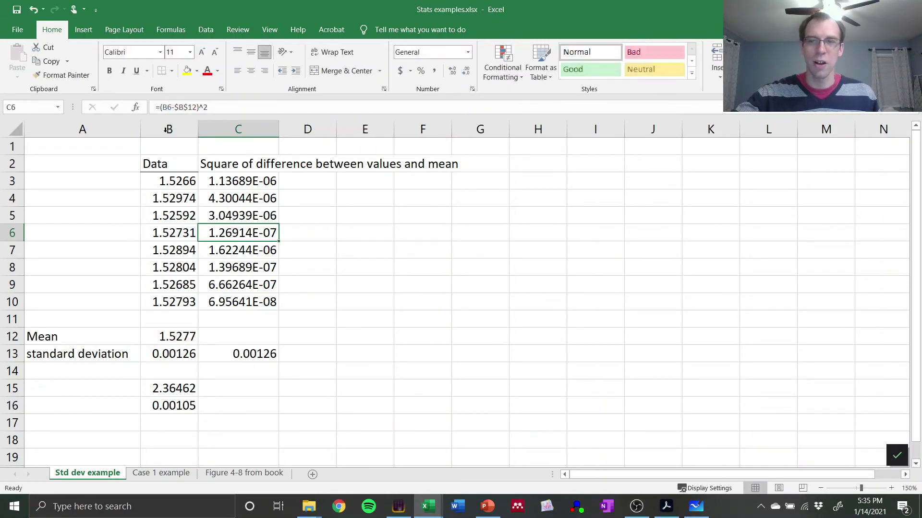
pyautogui.click(256, 184)
pyautogui.click(254, 216)
pyautogui.click(253, 283)
pyautogui.click(261, 306)
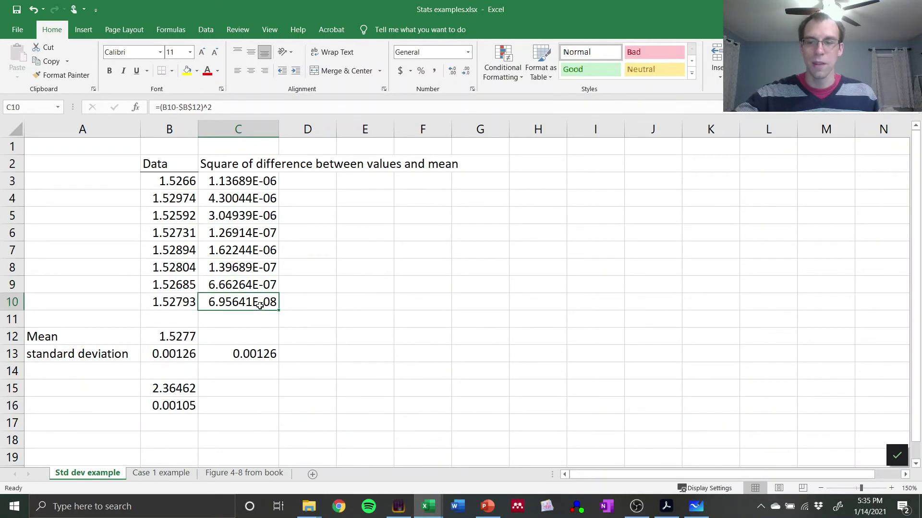
pyautogui.moveTo(247, 183); pyautogui.dragTo(241, 307)
pyautogui.click(245, 183)
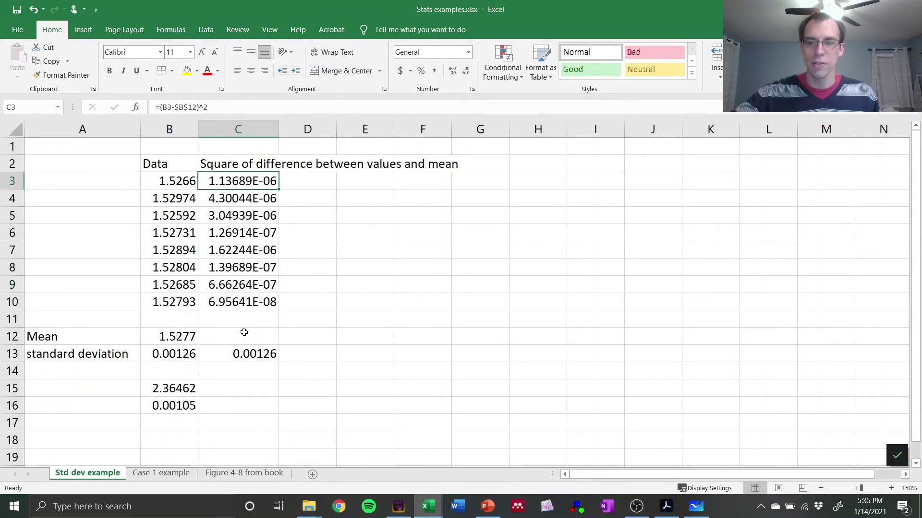
pyautogui.click(243, 352)
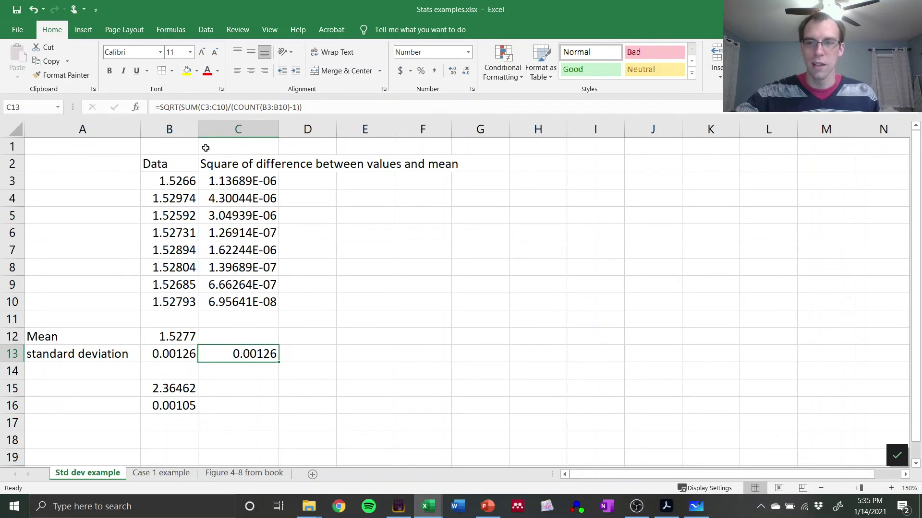
pyautogui.click(186, 107)
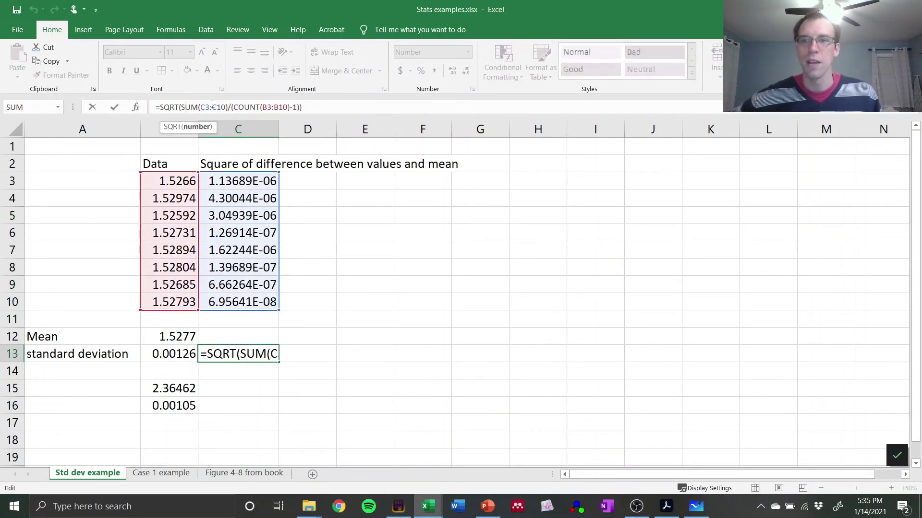
pyautogui.moveTo(182, 107); pyautogui.dragTo(204, 107)
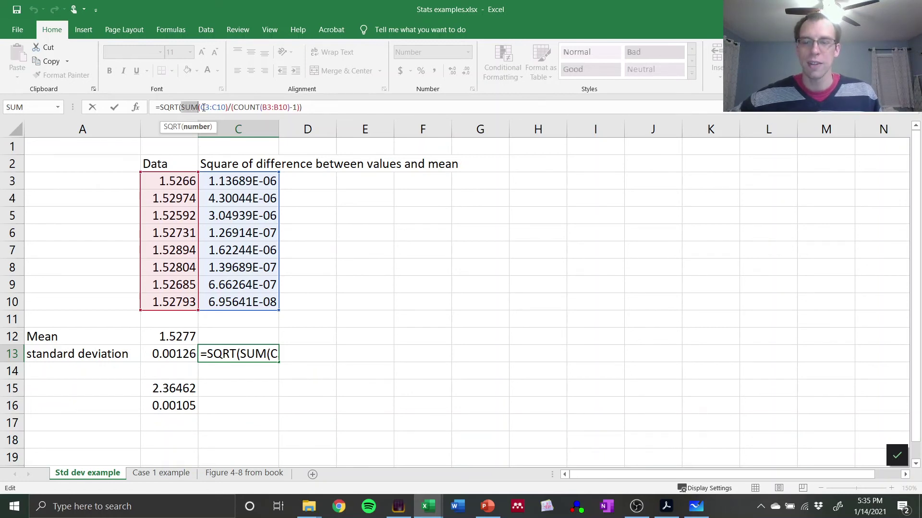
pyautogui.click(235, 107)
pyautogui.moveTo(247, 104); pyautogui.dragTo(290, 107)
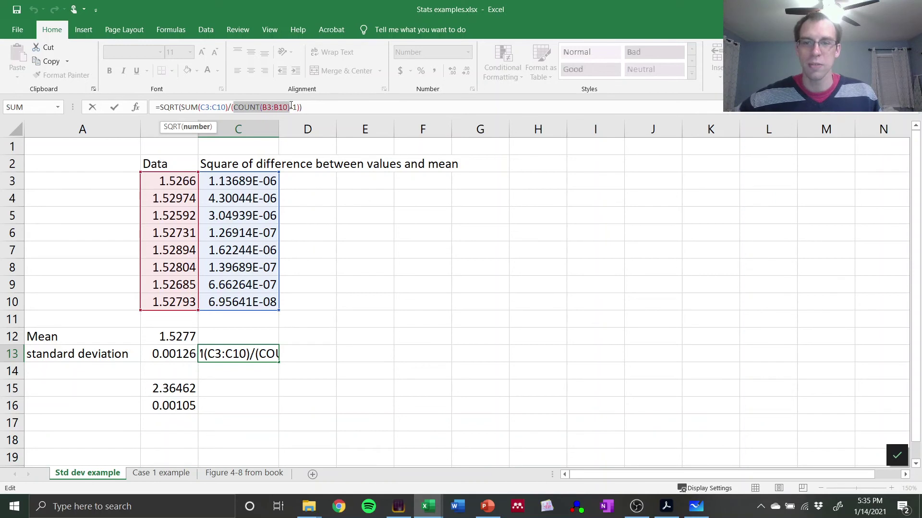
pyautogui.click(248, 107)
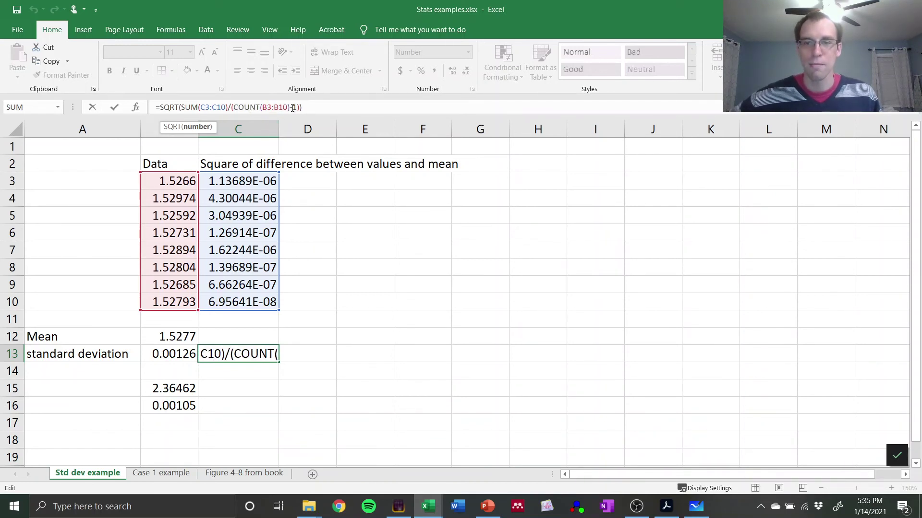
pyautogui.click(161, 107)
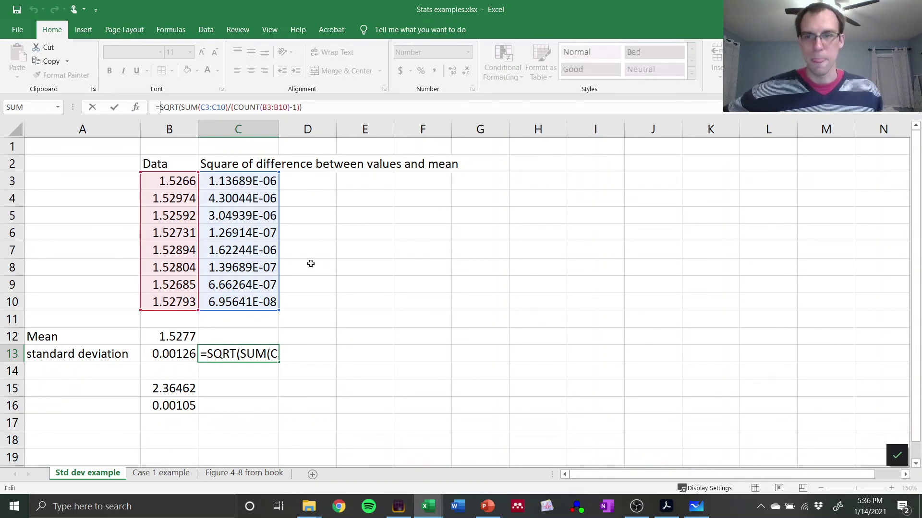
pyautogui.press('Return')
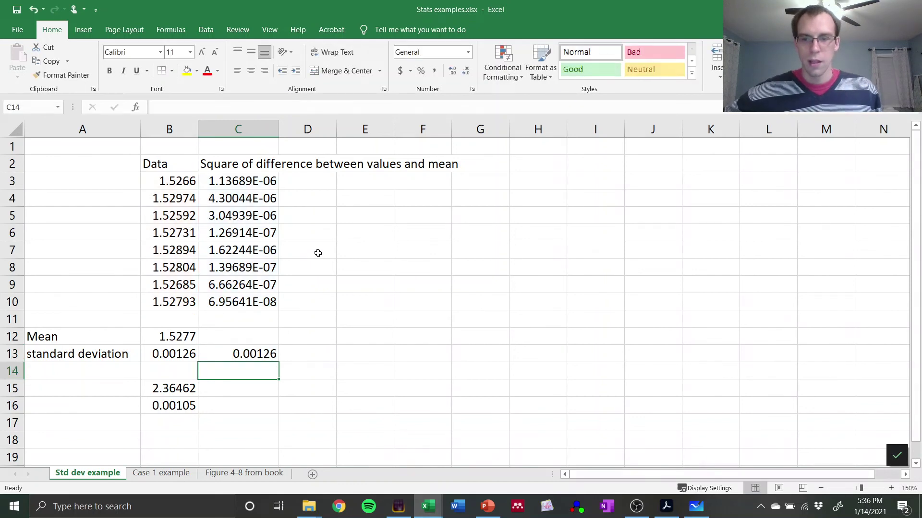
pyautogui.click(262, 354)
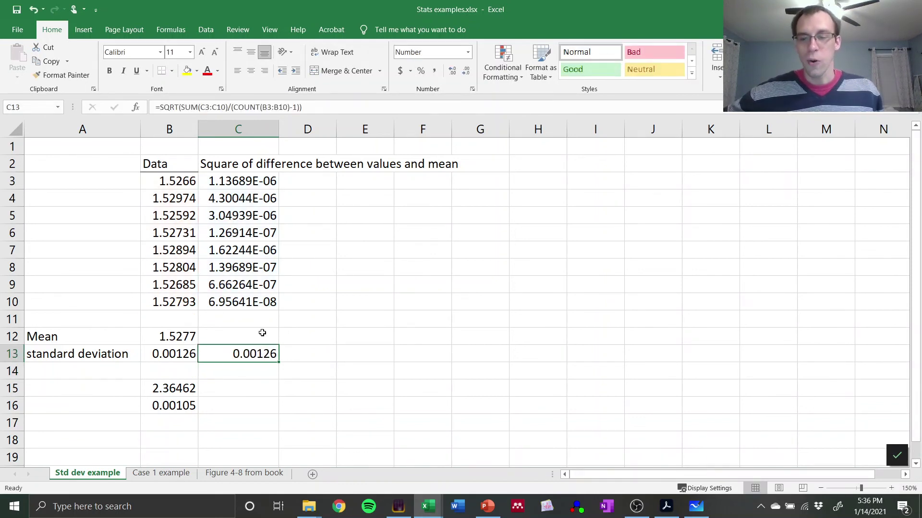
pyautogui.click(171, 355)
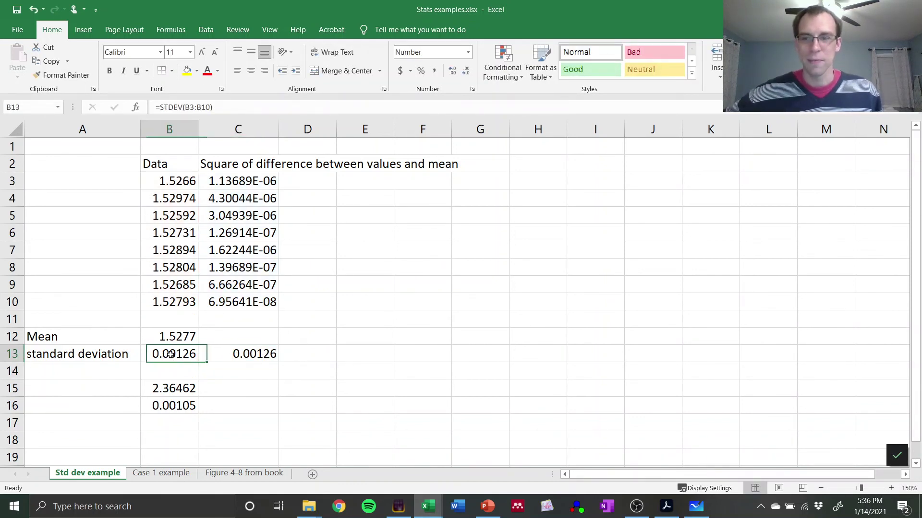
pyautogui.press('F2')
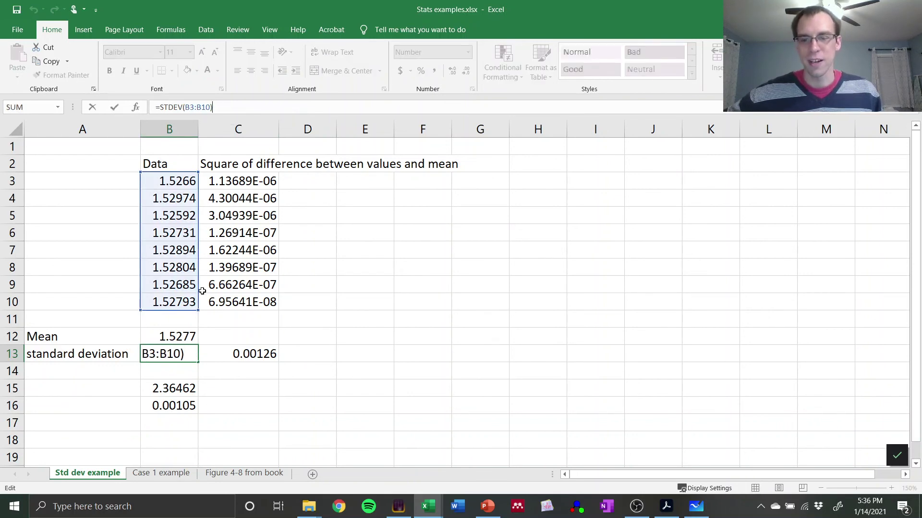
pyautogui.press('Return')
pyautogui.moveTo(168, 356); pyautogui.dragTo(253, 353)
pyautogui.click(231, 382)
pyautogui.click(160, 389)
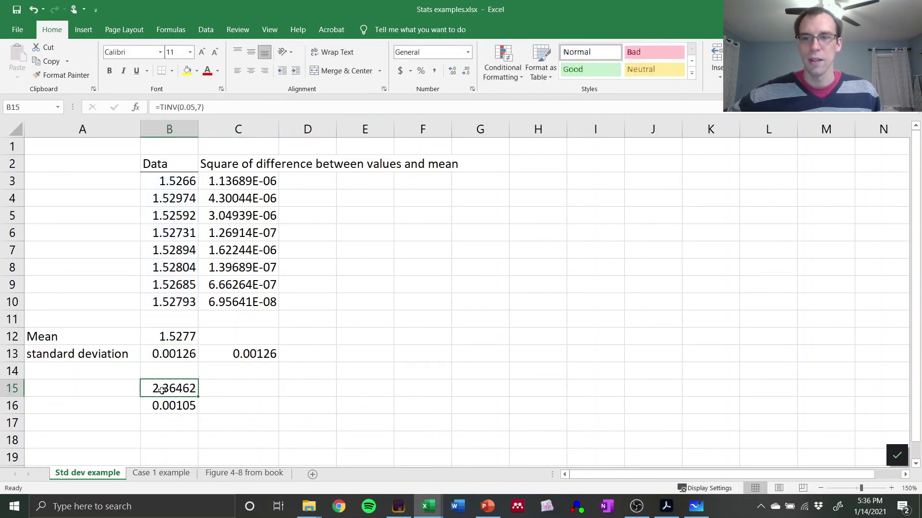
pyautogui.click(167, 372)
pyautogui.moveTo(168, 355); pyautogui.dragTo(214, 352)
pyautogui.click(316, 338)
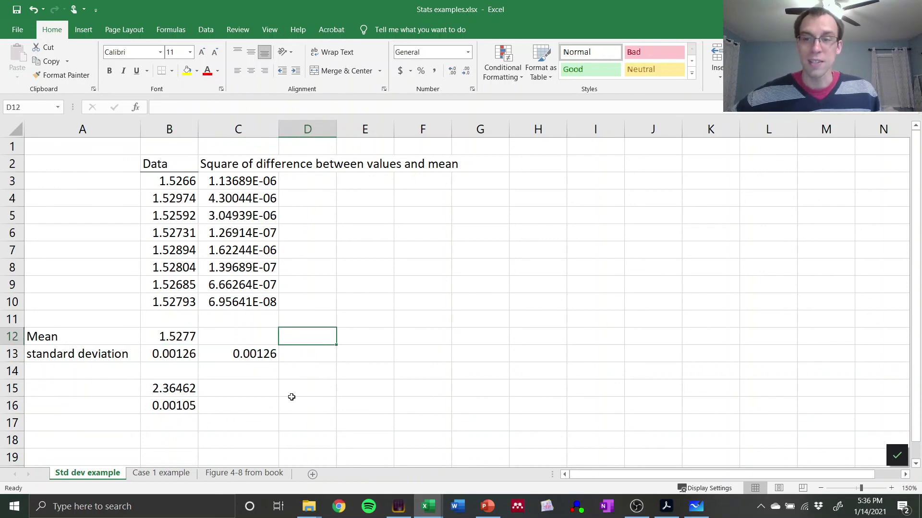